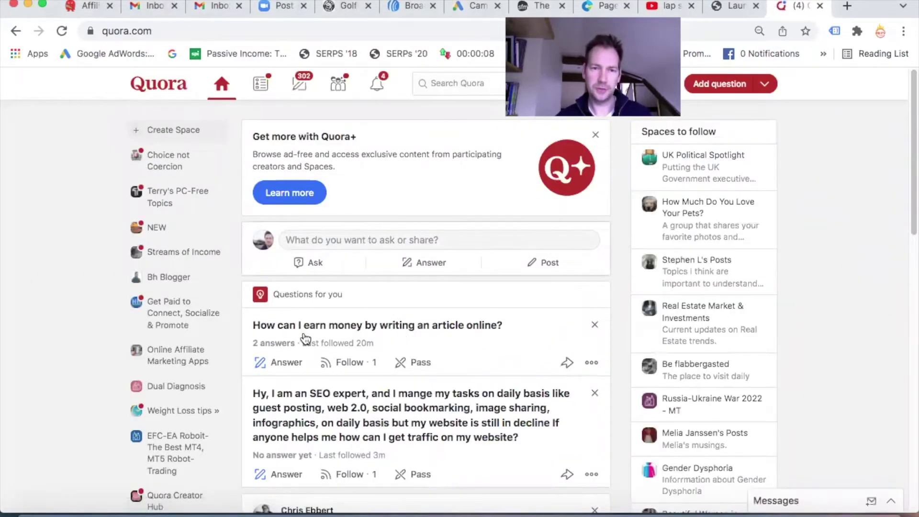
# - Open affiliatemarketingmentorsonline.com in a new browser tab via the 'aff' autocomplete
pyautogui.click(286, 323)
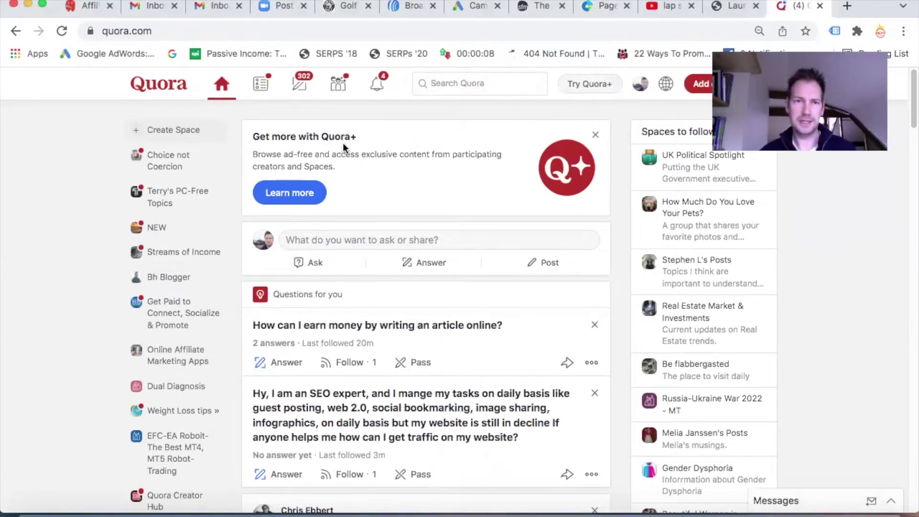
pyautogui.click(847, 5)
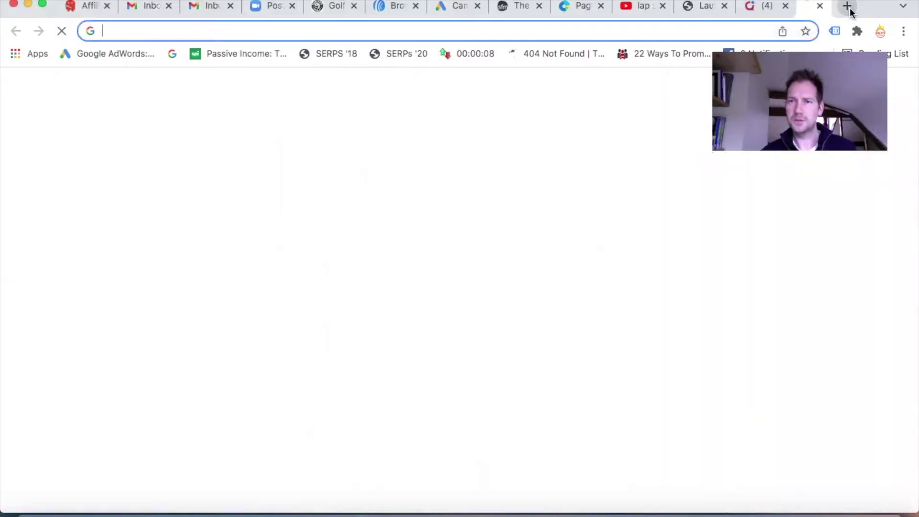
pyautogui.write('aff')
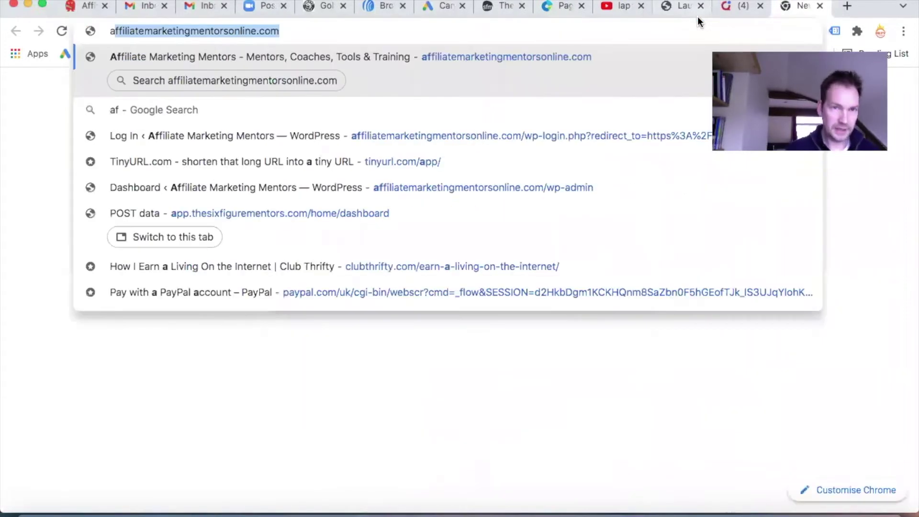
pyautogui.press('Return')
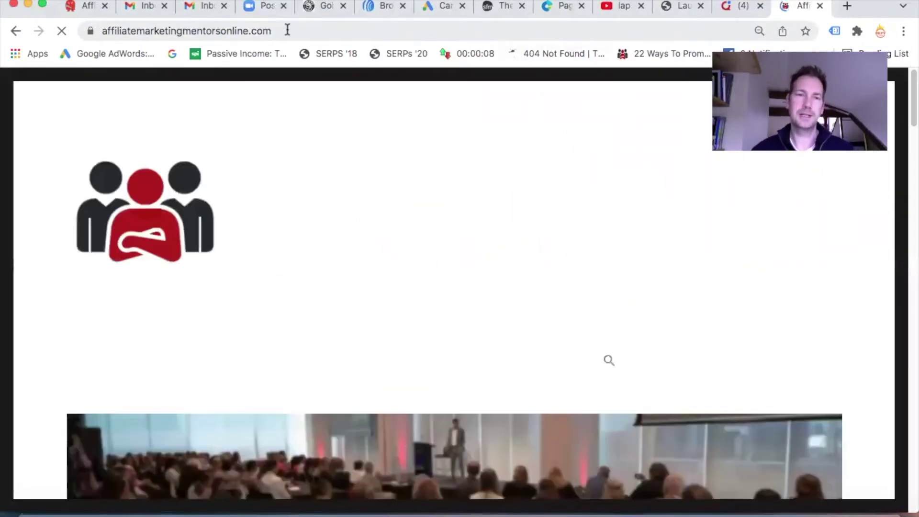
# - Scroll the Affiliate Marketing Mentors home page and go to its Blog category
pyautogui.scroll(-10, 280, 237)
pyautogui.scroll(-6, 279, 237)
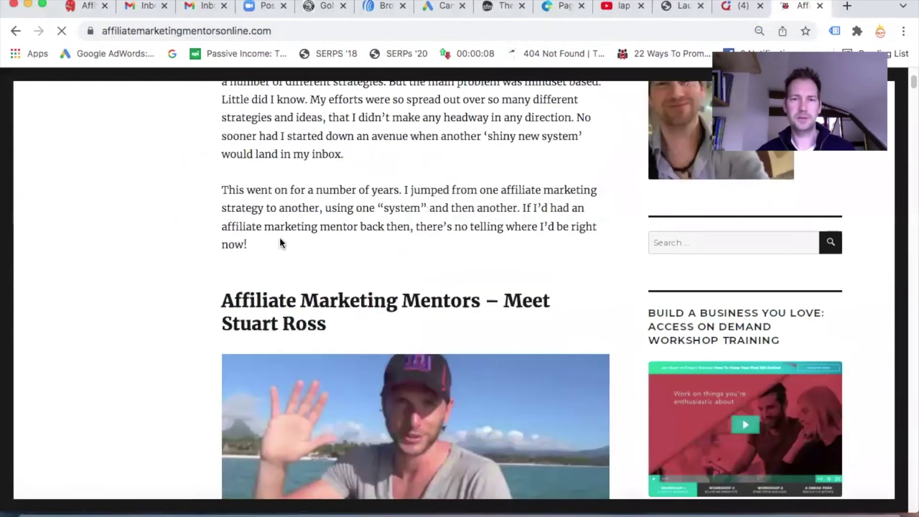
pyautogui.scroll(-1, 280, 238)
pyautogui.scroll(15, 280, 238)
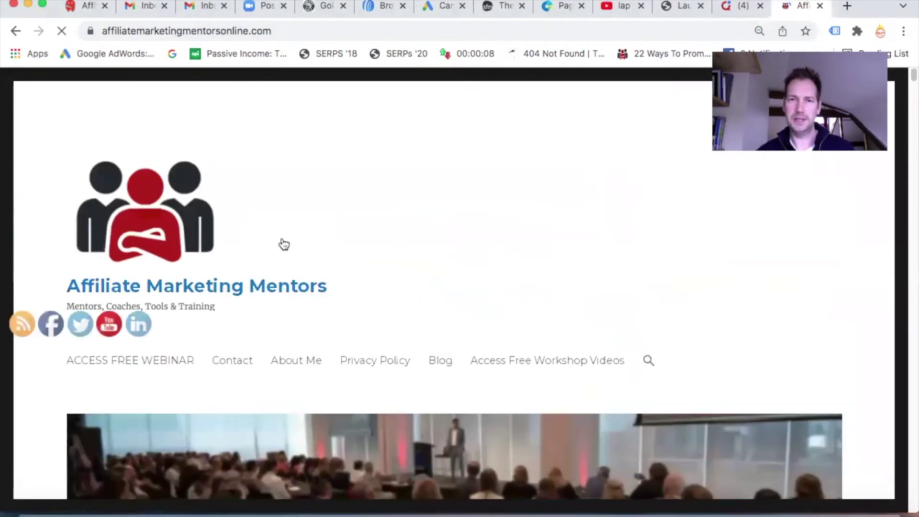
pyautogui.click(444, 364)
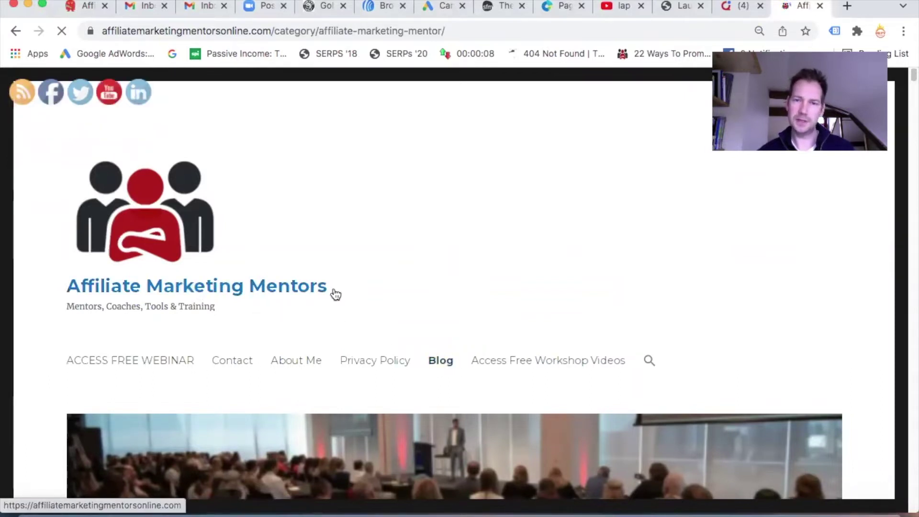
# - Scroll through the Affiliate Marketing Mentors blog's list of posts
pyautogui.scroll(-2, 427, 298)
pyautogui.scroll(-5, 427, 298)
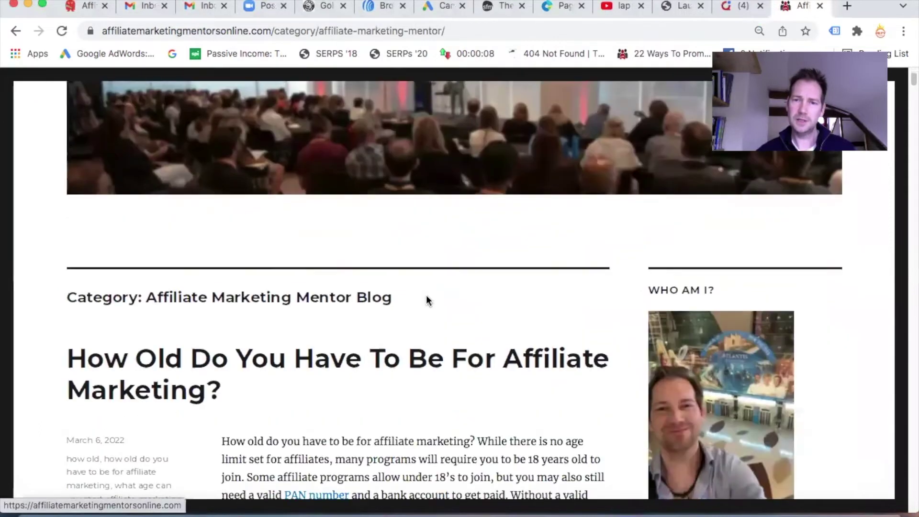
pyautogui.scroll(-5, 546, 311)
pyautogui.scroll(-5, 663, 323)
pyautogui.scroll(-5, 665, 326)
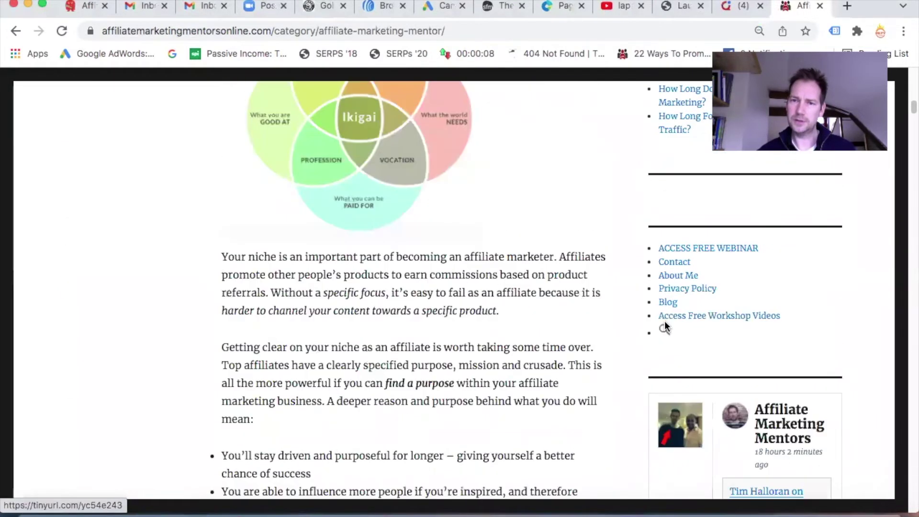
pyautogui.scroll(1, 665, 327)
pyautogui.scroll(2, 662, 321)
pyautogui.scroll(4, 663, 320)
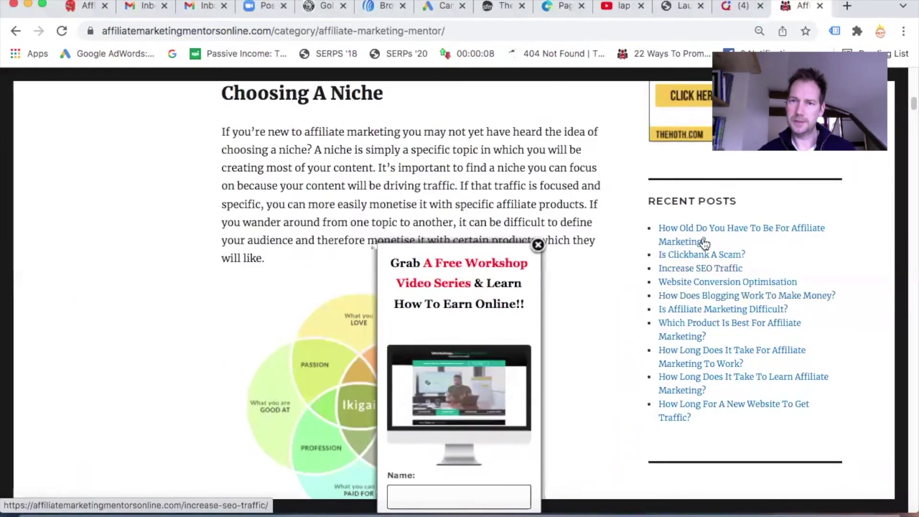
# - Open the 'How Old Do You Have To Be For Affiliate Marketing?' post, select its URL, and return to Quora
pyautogui.click(772, 230)
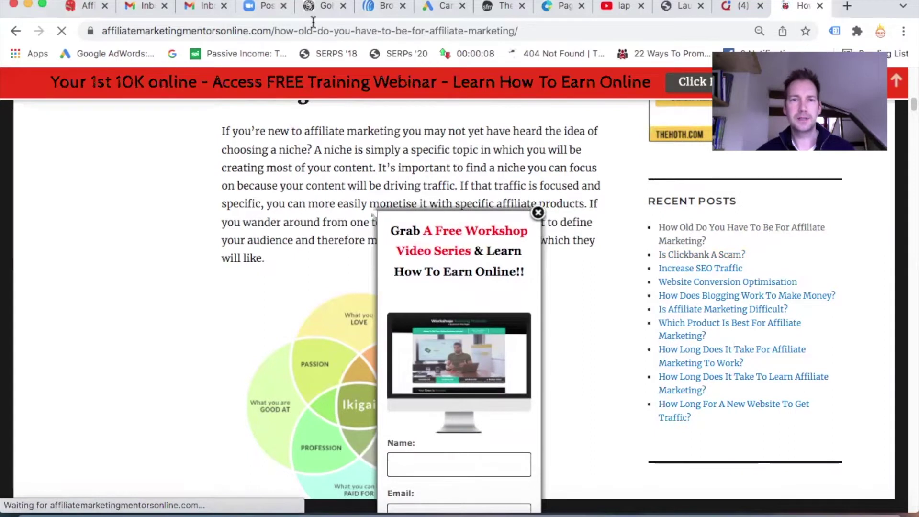
pyautogui.click(131, 32)
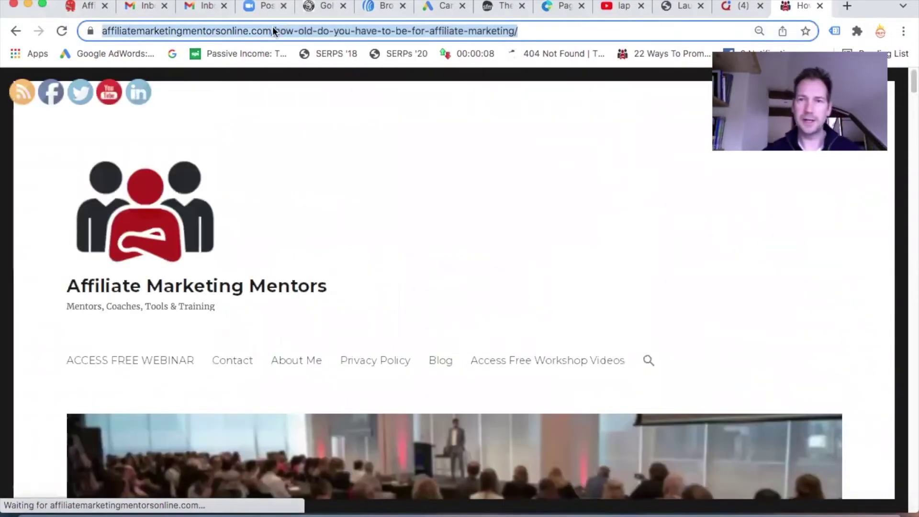
pyautogui.click(729, 7)
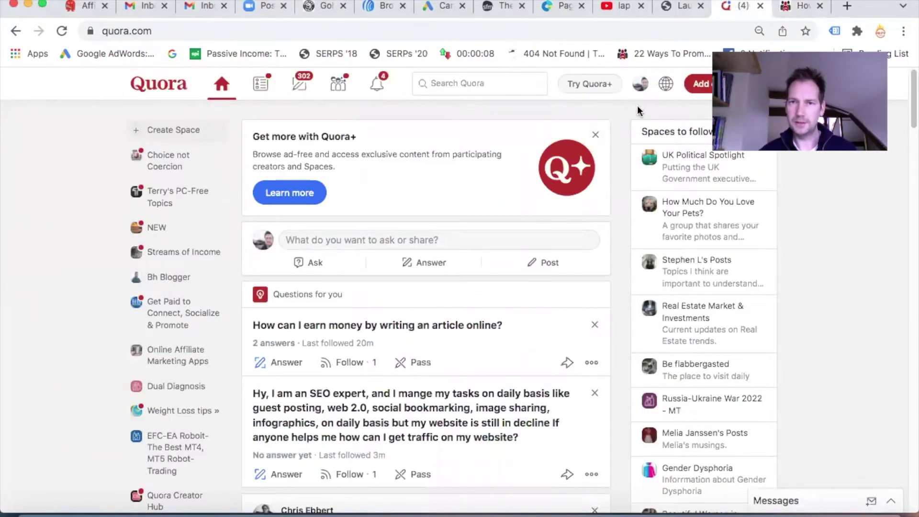
# - Search Quora for 'how old affiliate' and scroll through the results
pyautogui.click(494, 87)
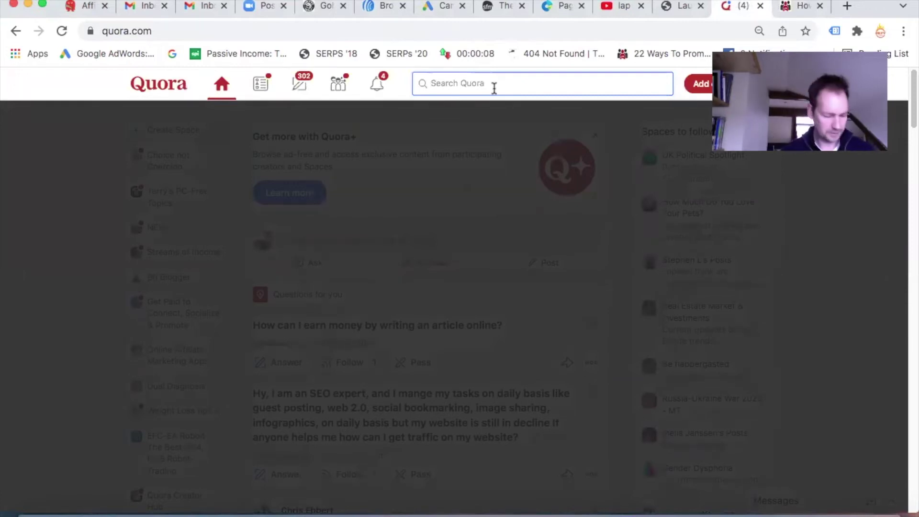
pyautogui.write('how old a')
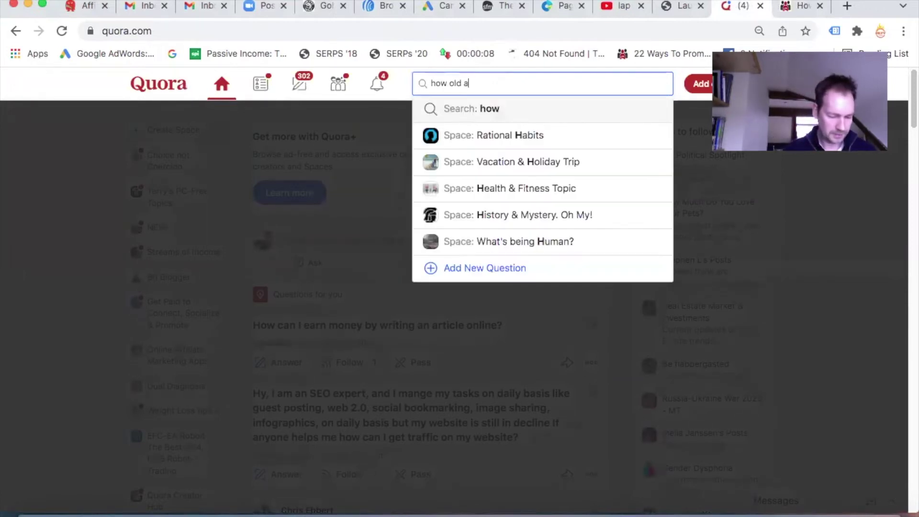
pyautogui.write('ffiliate')
pyautogui.press('Return')
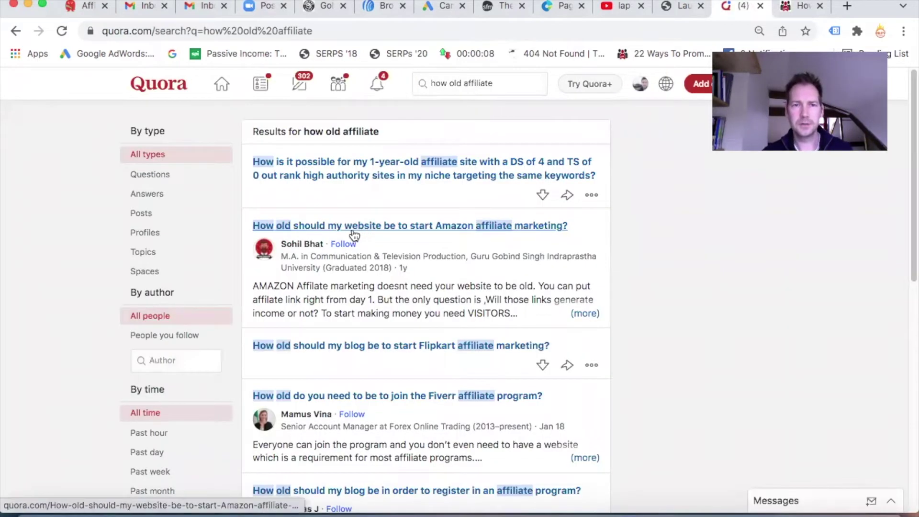
pyautogui.scroll(-2, 373, 234)
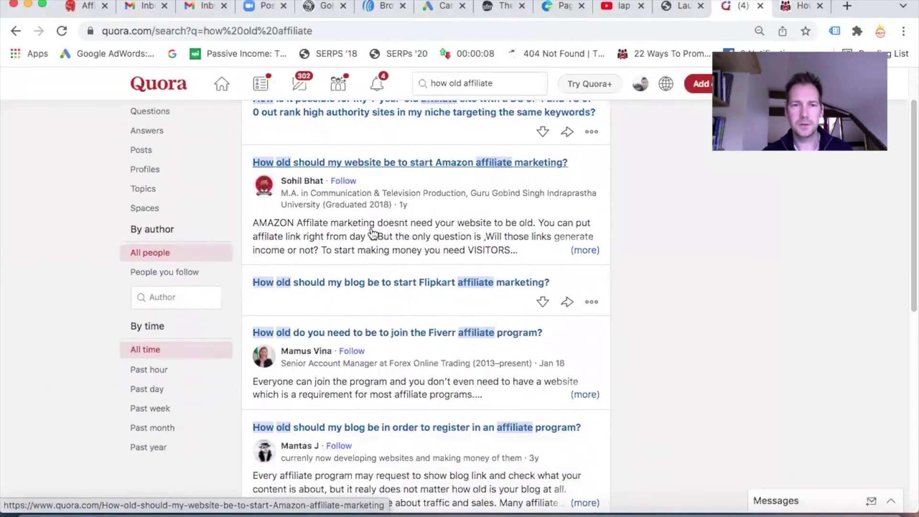
pyautogui.scroll(-2, 408, 320)
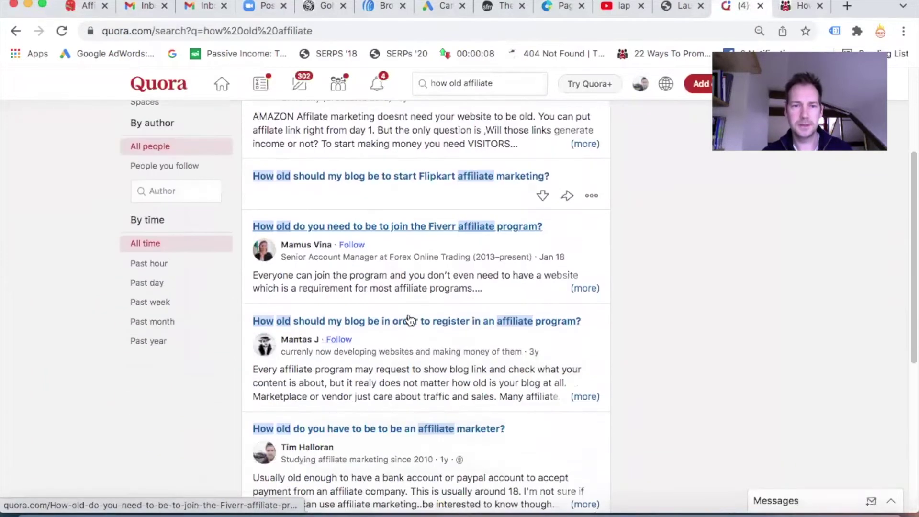
pyautogui.scroll(-1, 383, 307)
pyautogui.scroll(-1, 379, 283)
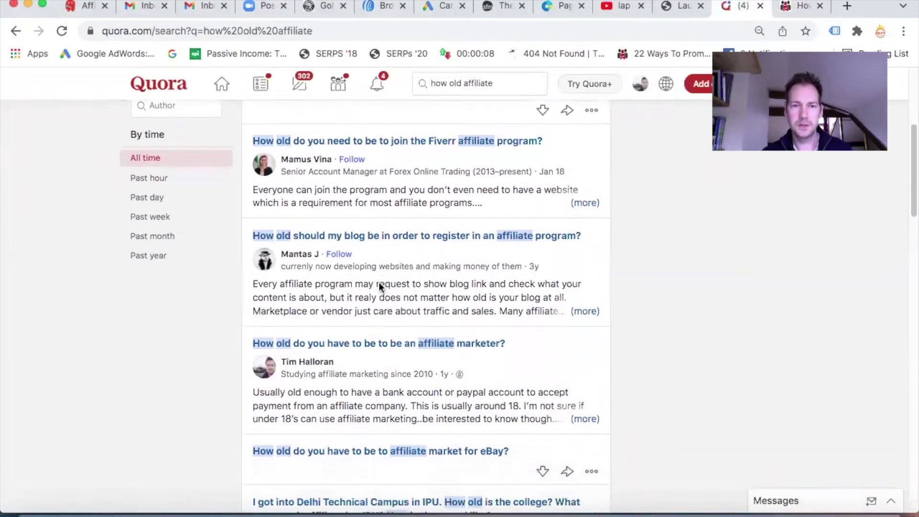
# - Open 'How old do you have to be to be an affiliate marketer?' and choose Edit answer
pyautogui.click(343, 312)
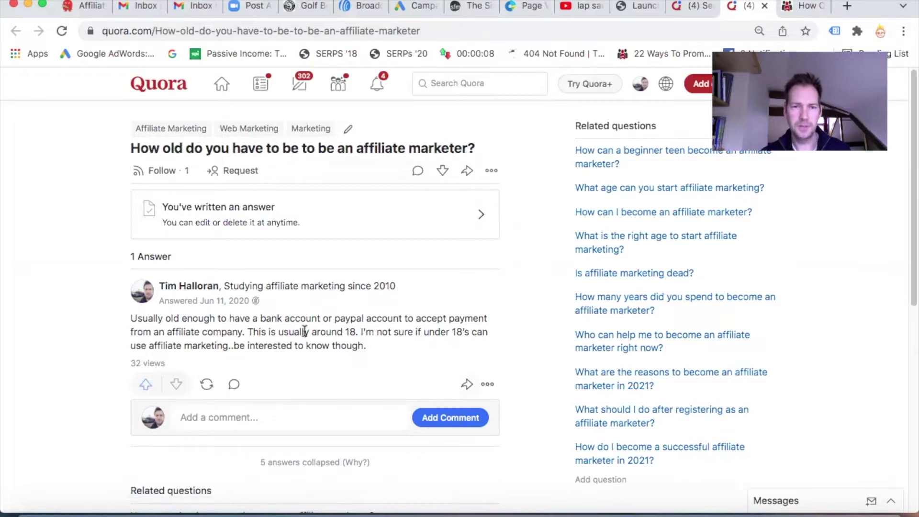
pyautogui.click(488, 385)
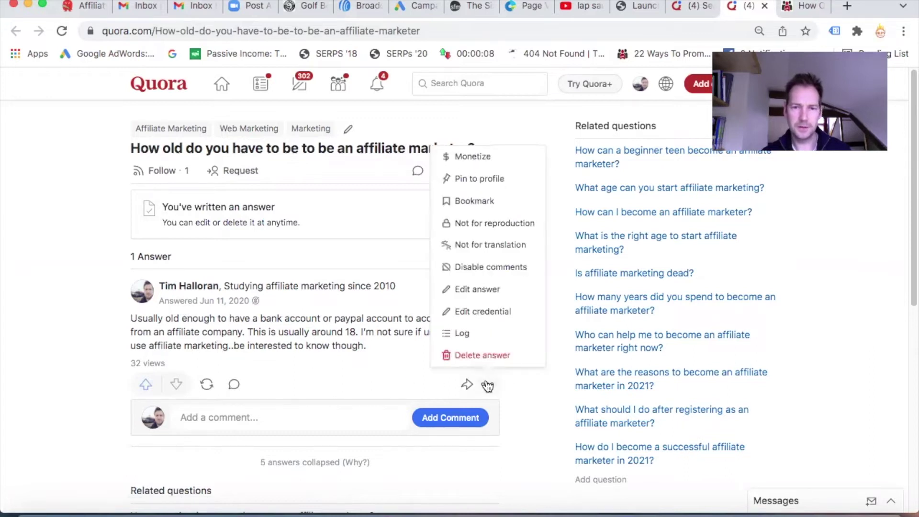
pyautogui.click(476, 290)
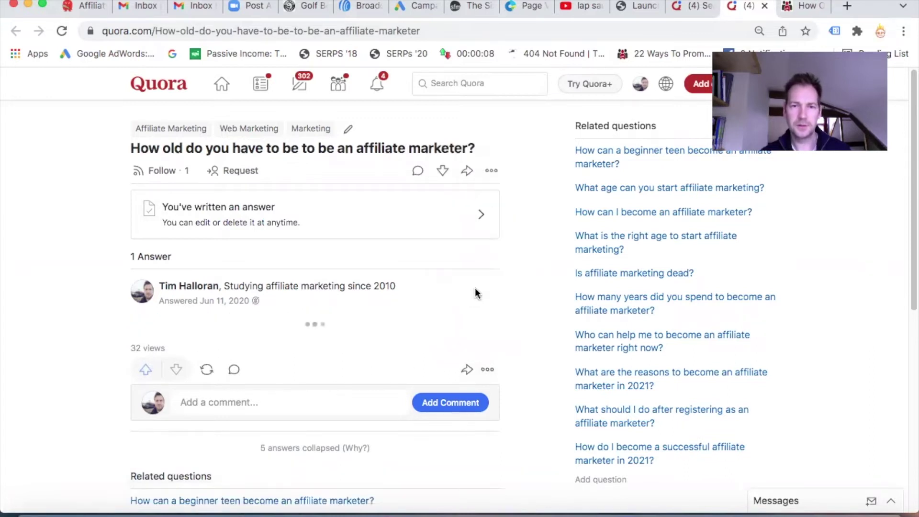
pyautogui.scroll(-2, 335, 337)
# - Paste the blog article URL on a new line to embed its link preview
pyautogui.scroll(-2, 318, 312)
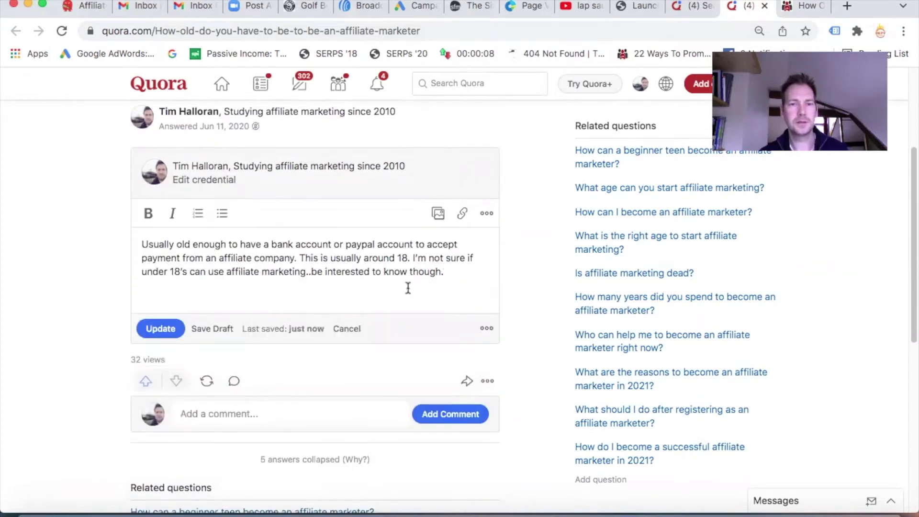
pyautogui.press('Return')
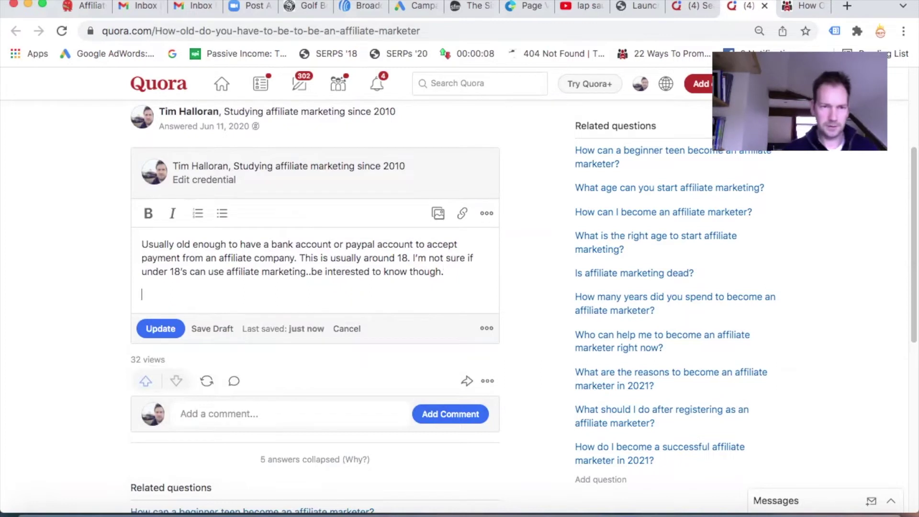
pyautogui.hotkey('ctrl', 'v')
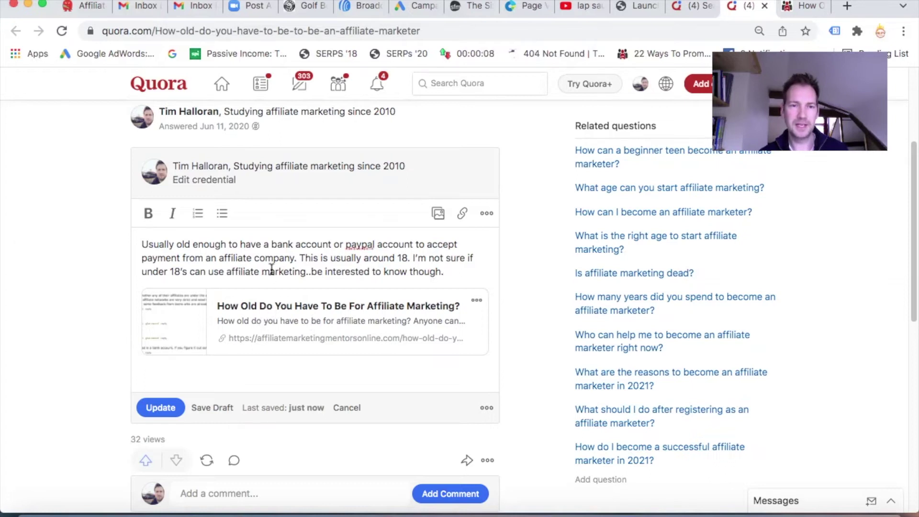
# - Capitalise 'paypal' to 'Paypal' and add a blank line above the link preview
pyautogui.click(353, 246)
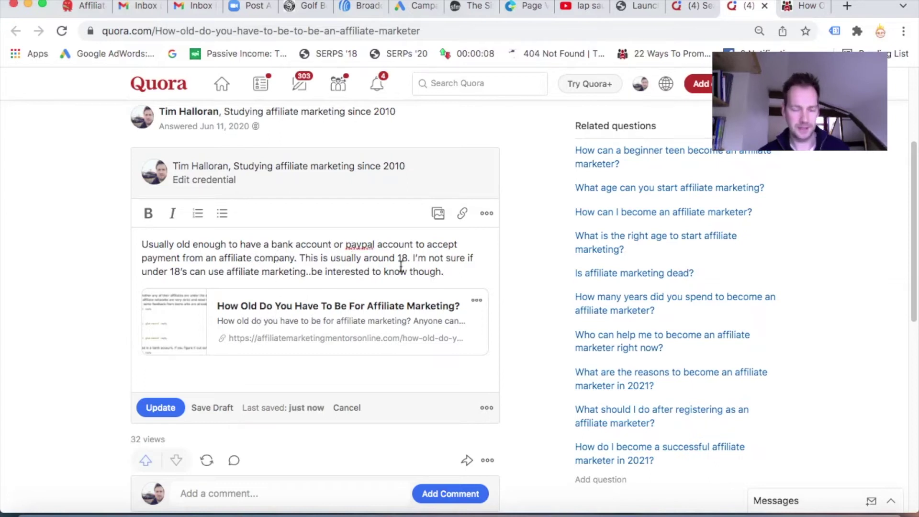
pyautogui.press('BackSpace')
pyautogui.write('P')
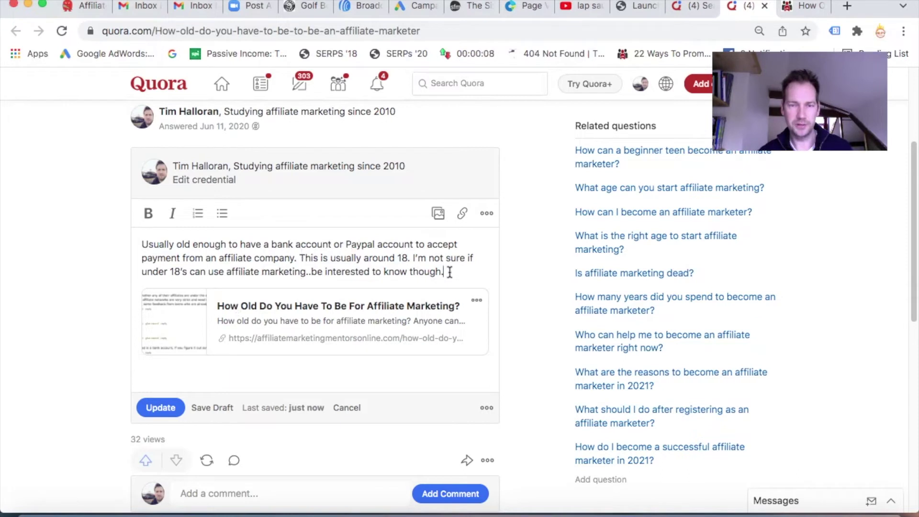
pyautogui.click(449, 272)
pyautogui.press('Return')
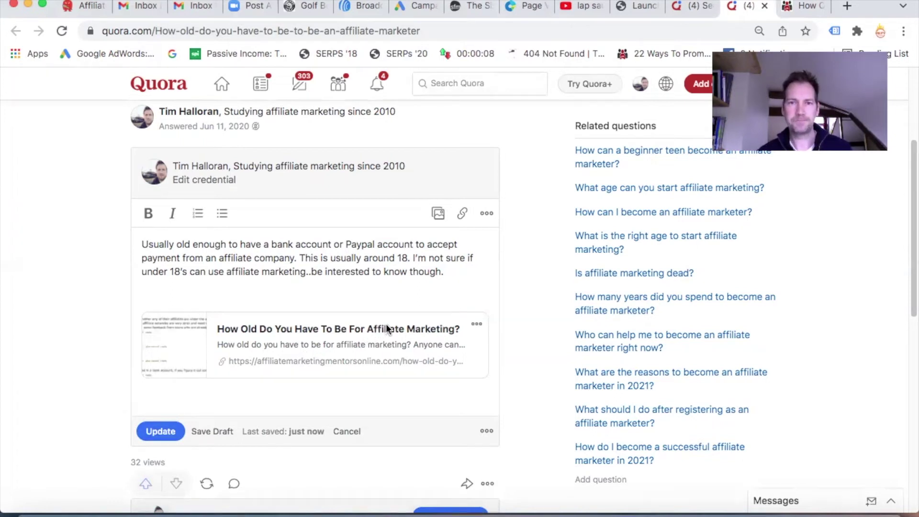
pyautogui.click(480, 86)
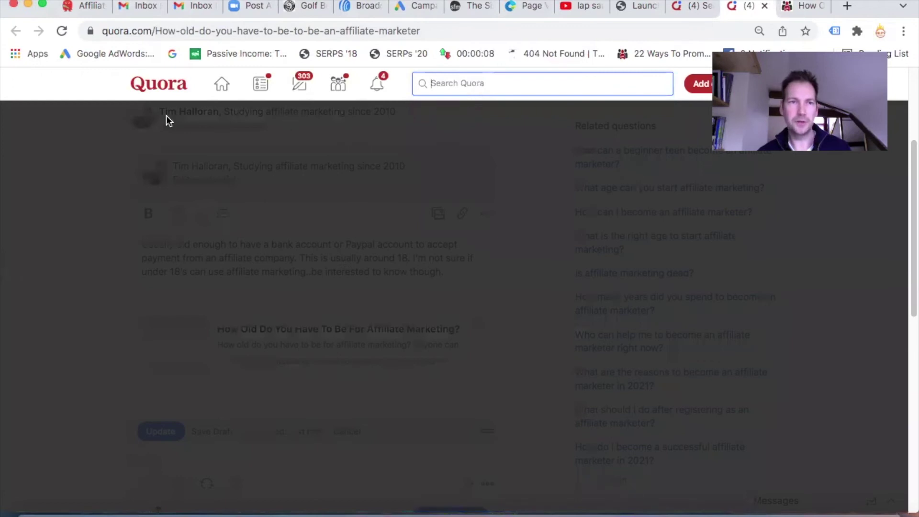
# - Switch to the blog article tab and close its signup popup
pyautogui.click(75, 92)
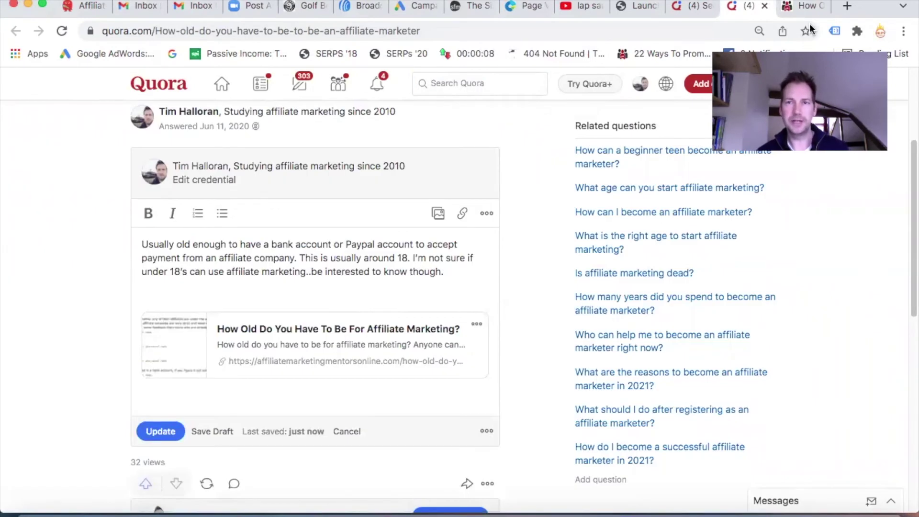
pyautogui.click(793, 11)
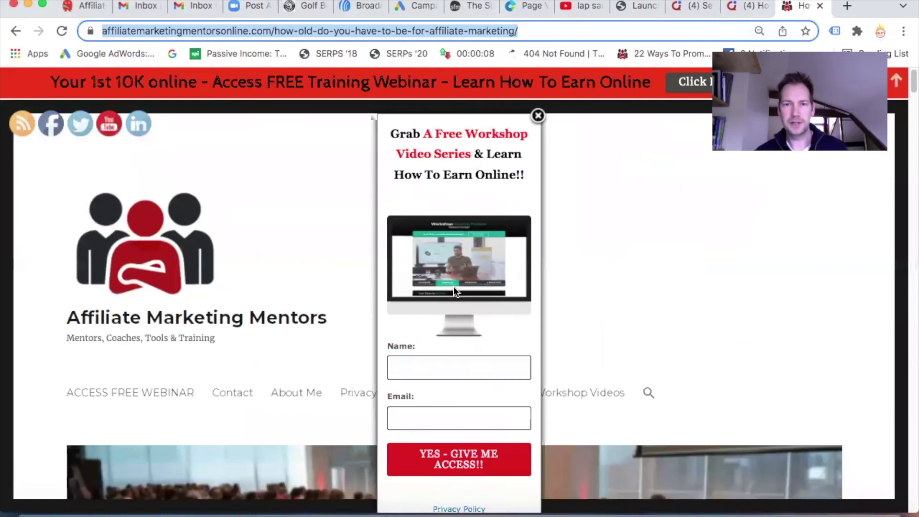
pyautogui.click(542, 112)
# - Scroll through the article's teen and platform sections and back up to the introduction
pyautogui.scroll(-10, 513, 358)
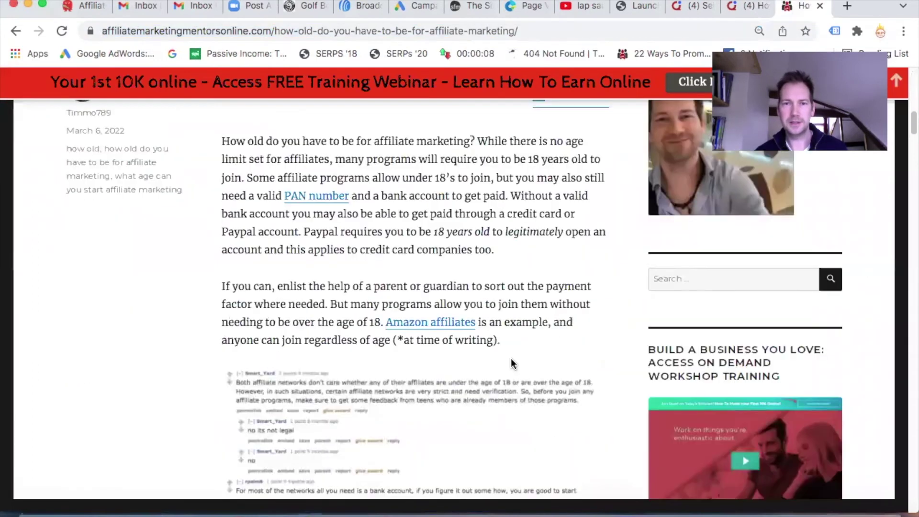
pyautogui.scroll(-5, 510, 358)
pyautogui.scroll(-3, 509, 358)
pyautogui.scroll(-2, 499, 357)
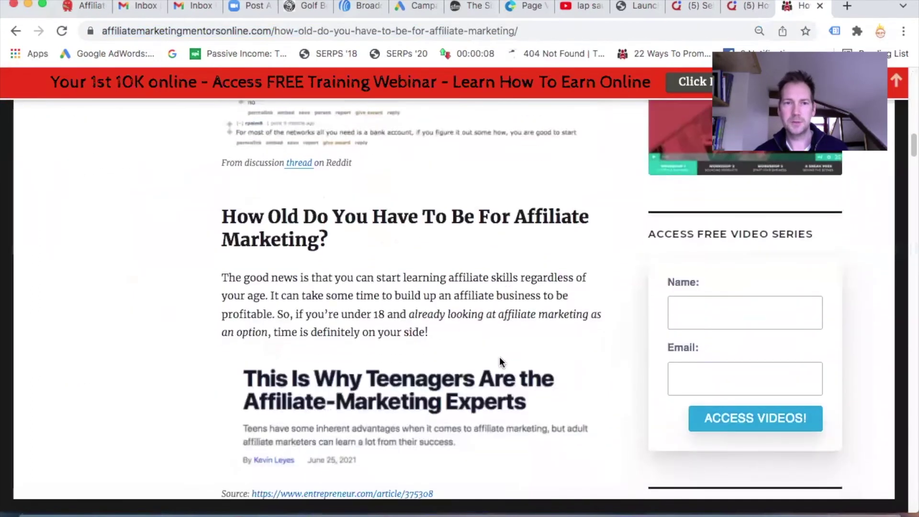
pyautogui.scroll(-2, 498, 357)
pyautogui.scroll(-2, 496, 358)
pyautogui.scroll(-5, 497, 357)
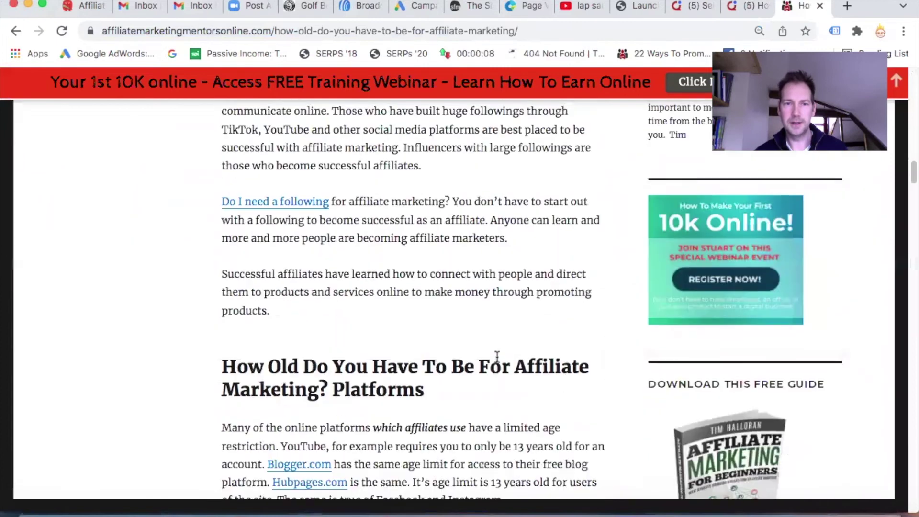
pyautogui.scroll(-1, 497, 357)
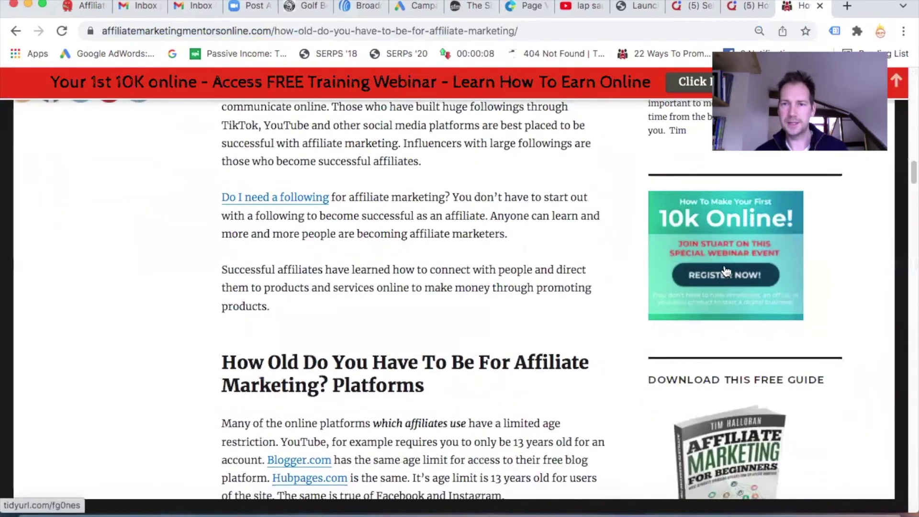
pyautogui.scroll(-3, 671, 330)
pyautogui.scroll(-3, 649, 322)
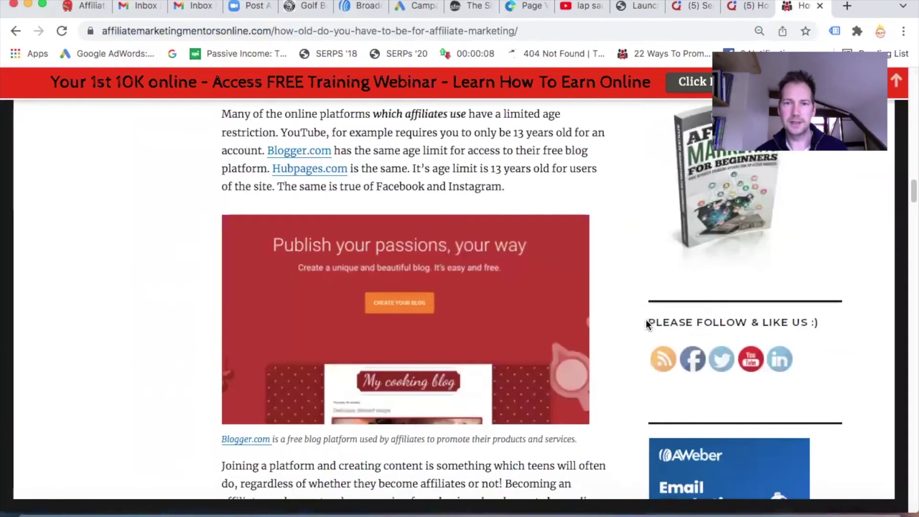
pyautogui.scroll(-3, 648, 322)
pyautogui.scroll(-3, 645, 320)
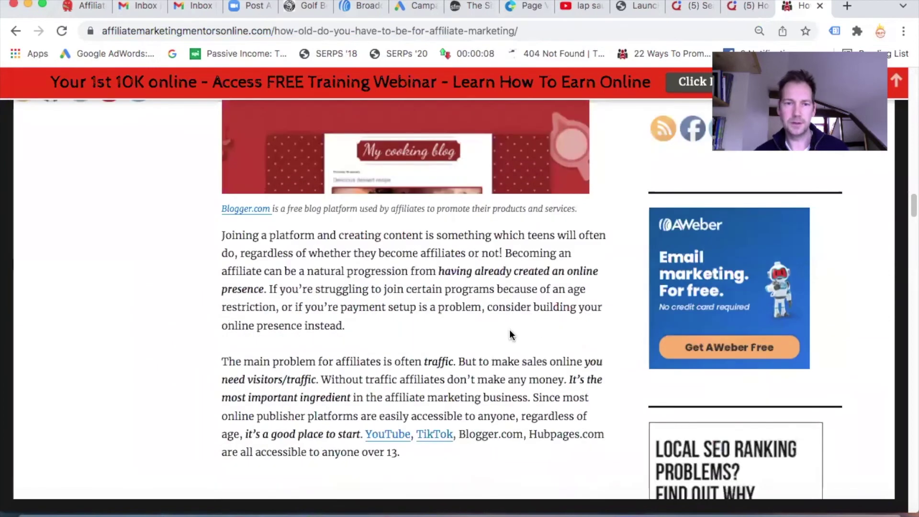
pyautogui.scroll(1, 508, 330)
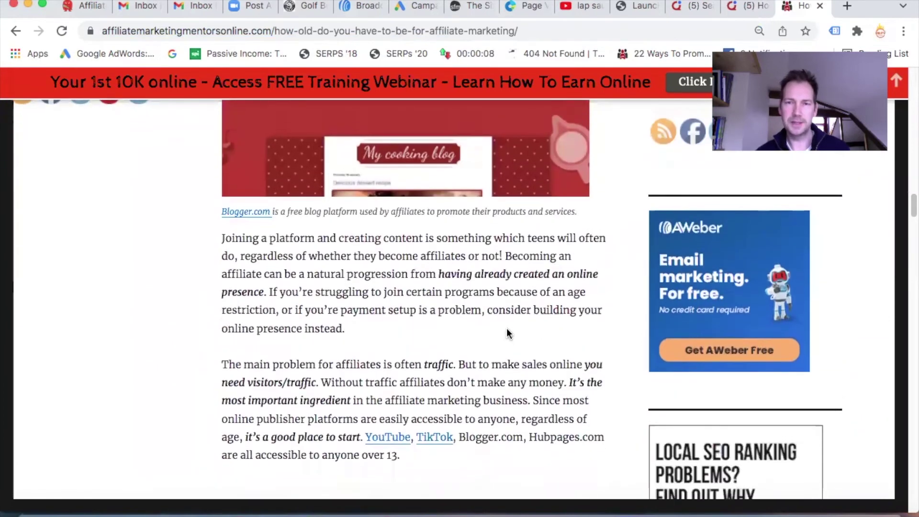
pyautogui.scroll(2, 506, 328)
pyautogui.scroll(5, 506, 329)
pyautogui.scroll(5, 506, 328)
pyautogui.scroll(5, 507, 328)
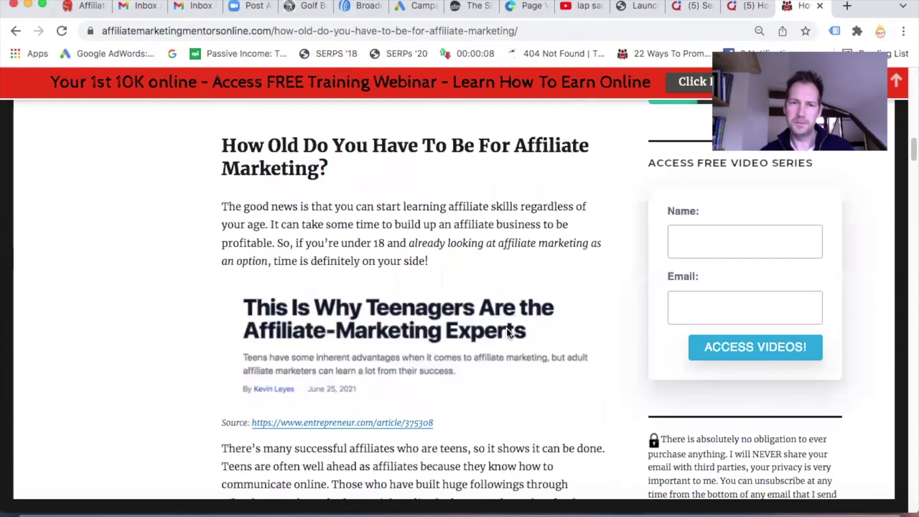
pyautogui.scroll(5, 506, 328)
pyautogui.scroll(5, 507, 329)
pyautogui.scroll(2, 504, 330)
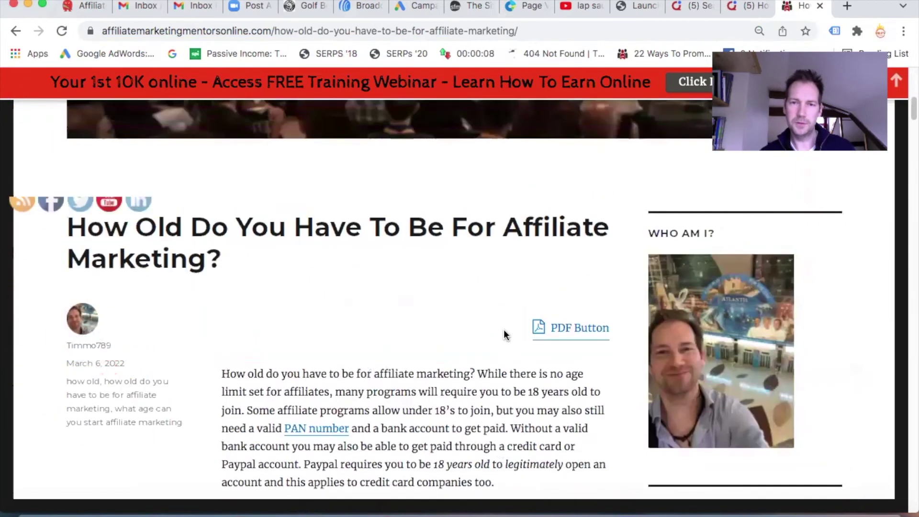